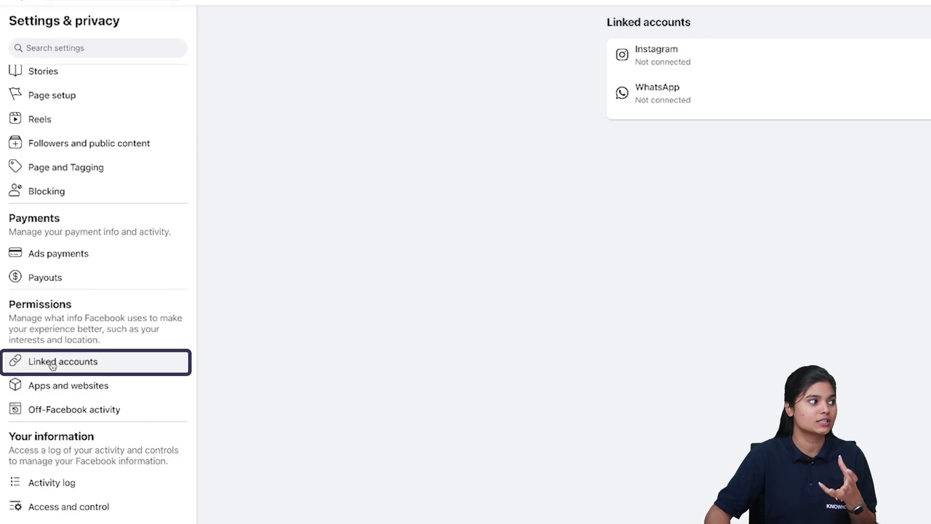
- Link the Make Habits Page to its Instagram account, accepting message settings and adding both profiles to the portfolio
{"action": "left_click", "coordinate": [684, 61]}
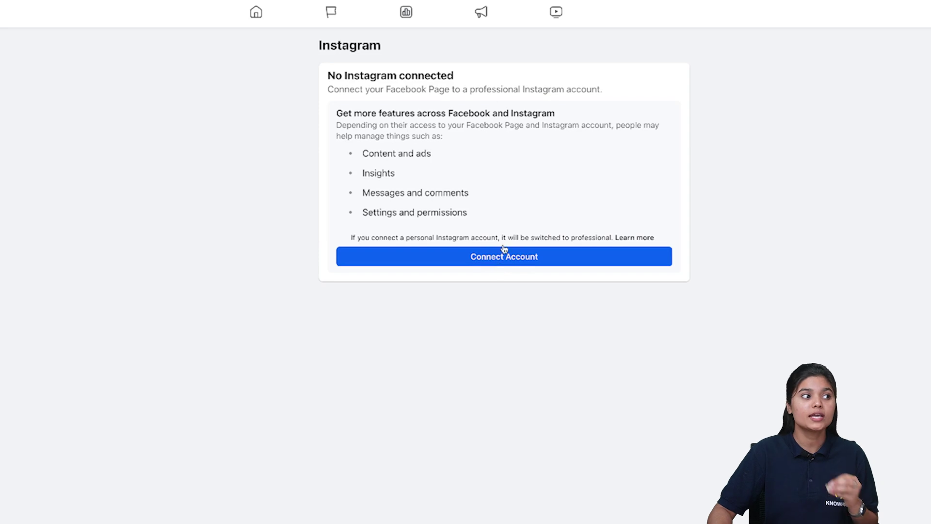
{"action": "left_click", "coordinate": [801, 237]}
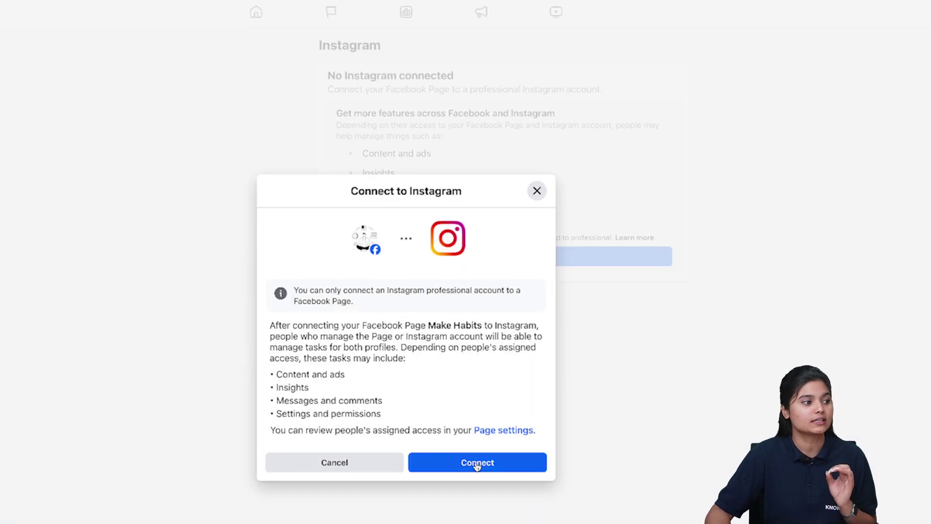
{"action": "left_click", "coordinate": [477, 463]}
{"action": "left_click", "coordinate": [474, 416]}
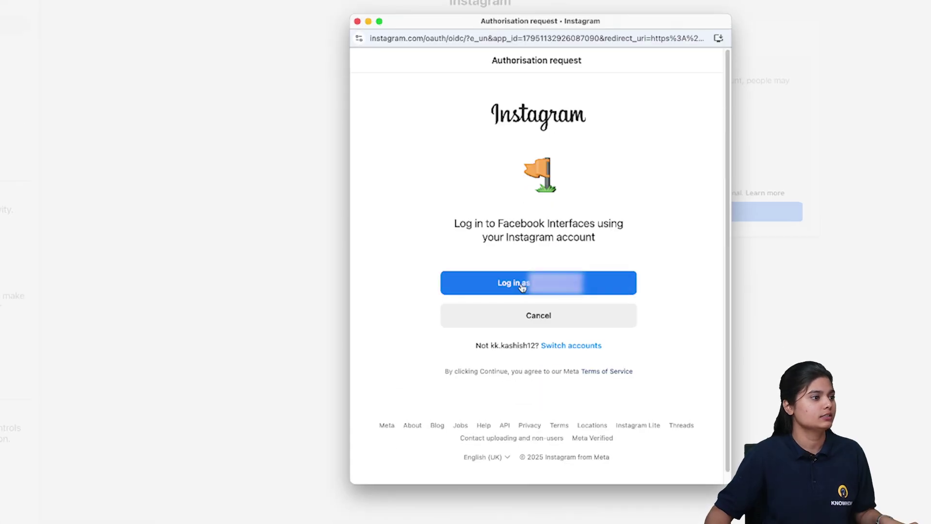
{"action": "left_click", "coordinate": [522, 287]}
{"action": "left_click", "coordinate": [533, 352]}
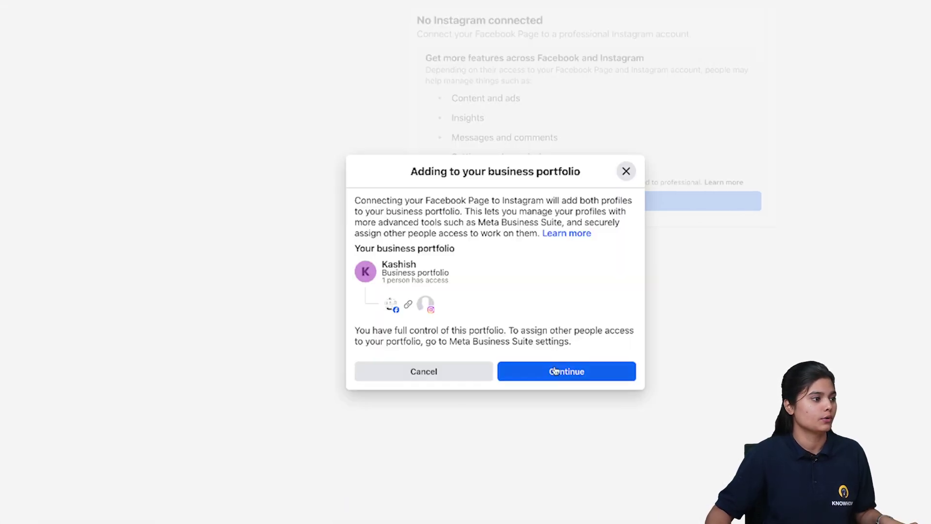
{"action": "left_click", "coordinate": [556, 372]}
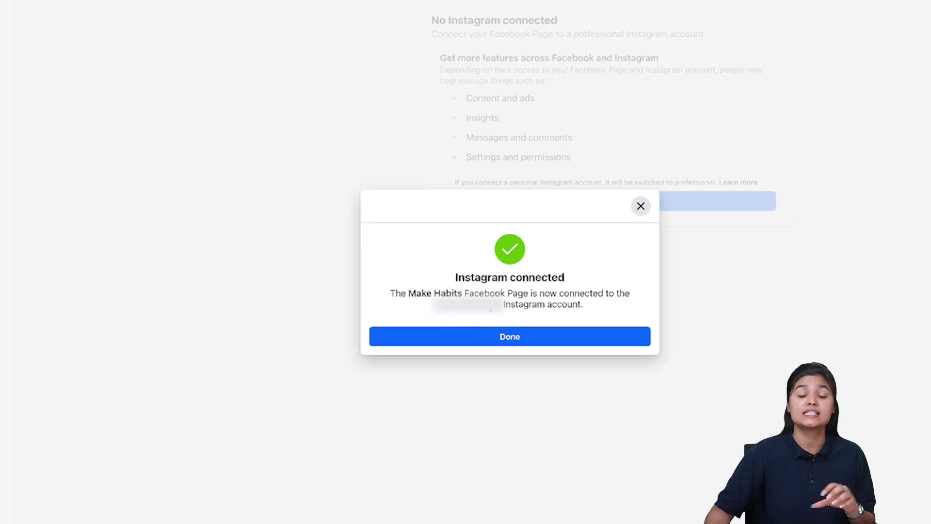
{"action": "left_click", "coordinate": [541, 343]}
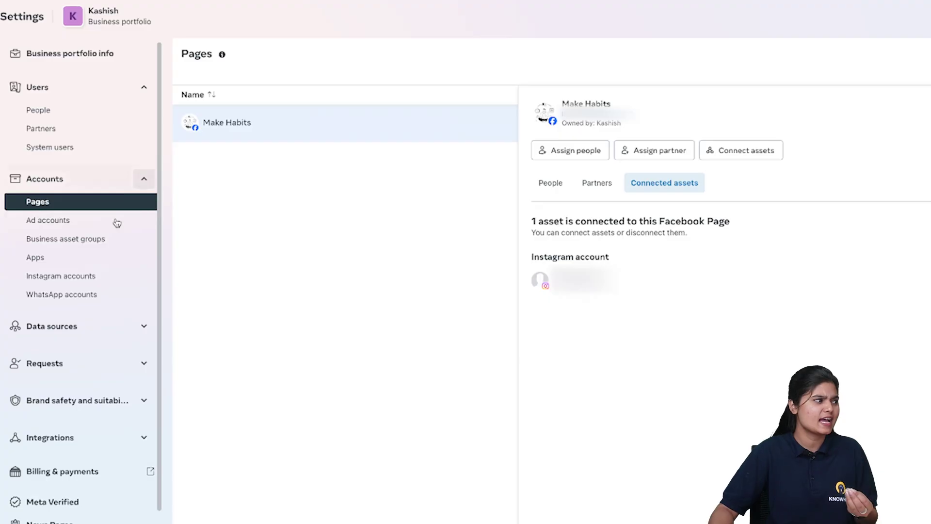
- Look over the portfolio's ad and WhatsApp accounts, then open the People list under Users
{"action": "left_click", "coordinate": [60, 224]}
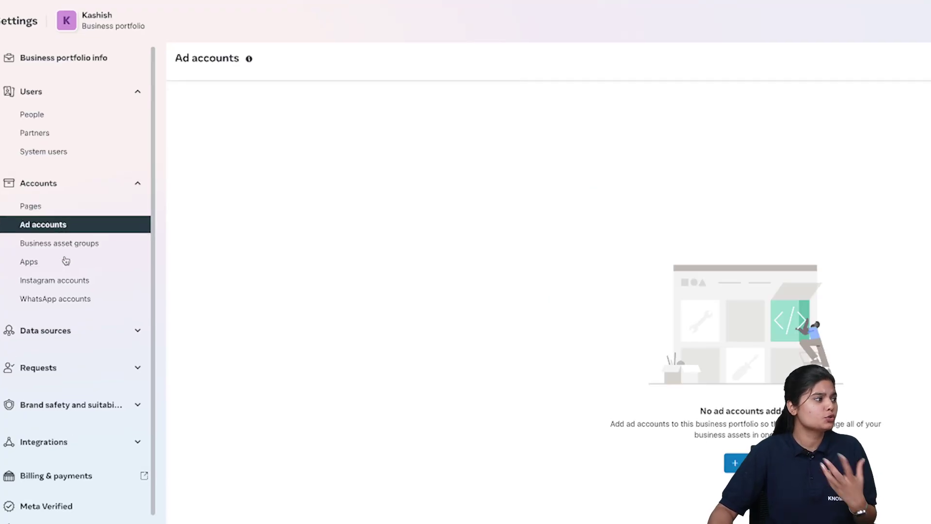
{"action": "left_click", "coordinate": [63, 300]}
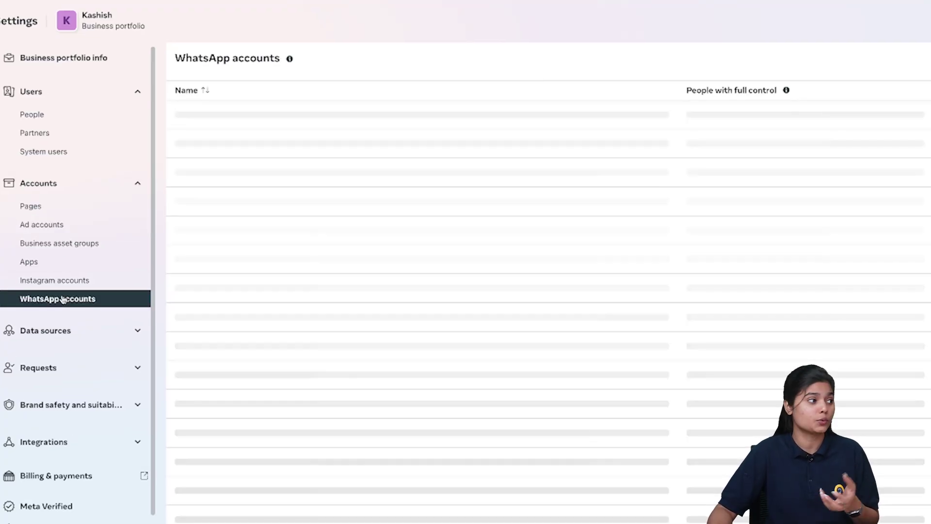
{"action": "left_click", "coordinate": [43, 115]}
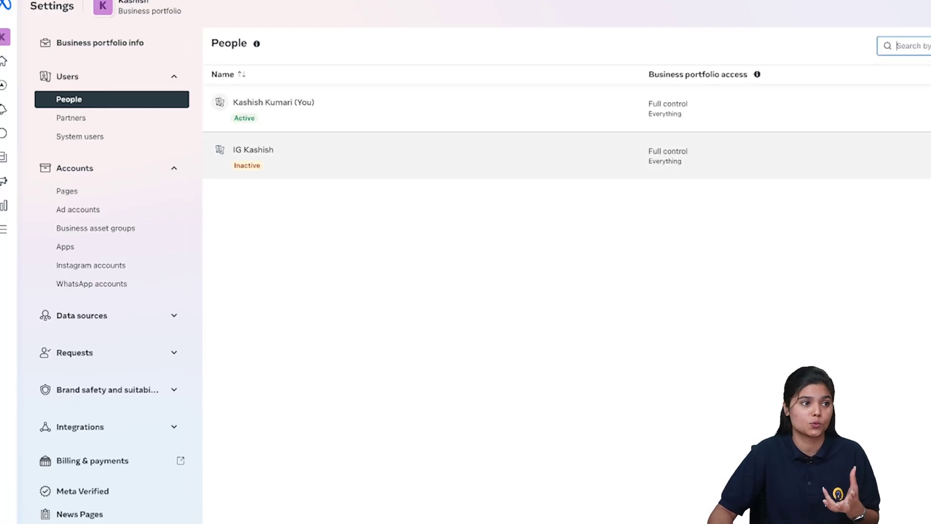
- Add a person by their e-mail address with temporary access ending 23 February 2025, then continue
{"action": "left_click", "coordinate": [930, 46]}
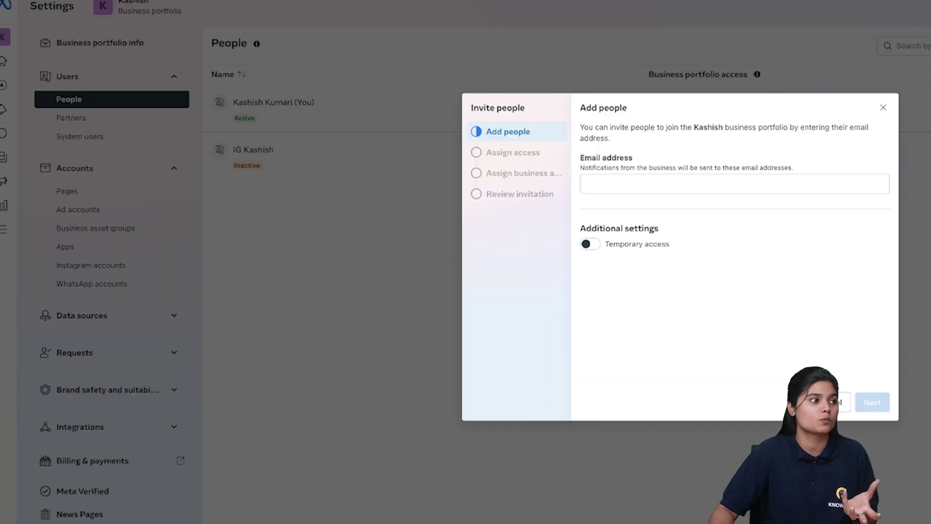
{"action": "left_click", "coordinate": [759, 181]}
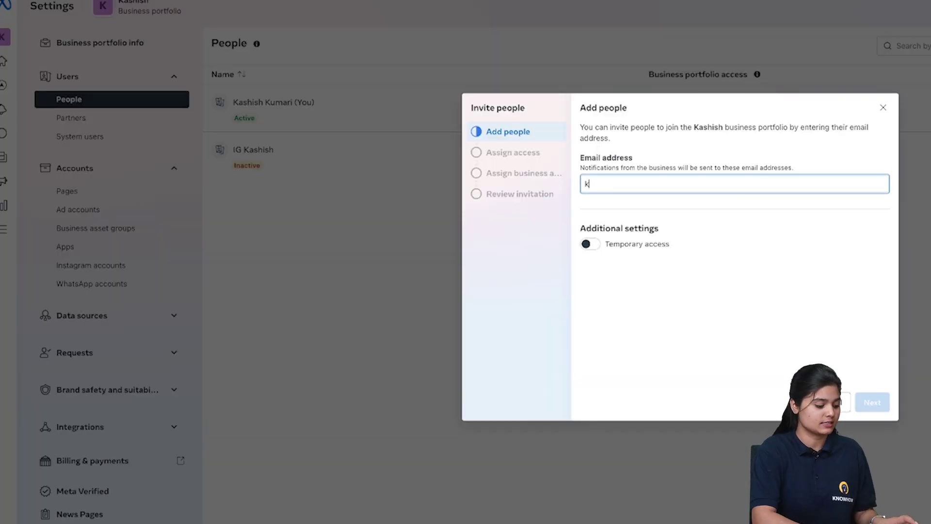
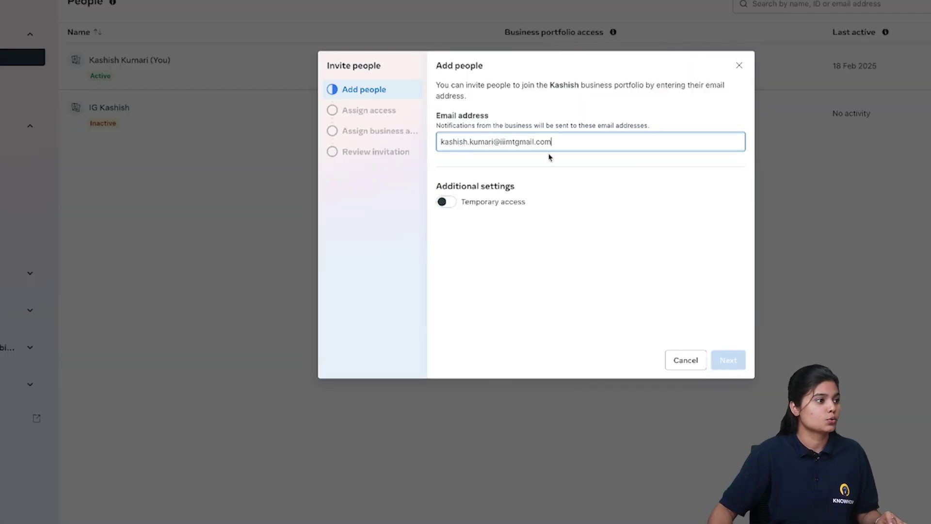
{"action": "left_click", "coordinate": [446, 205]}
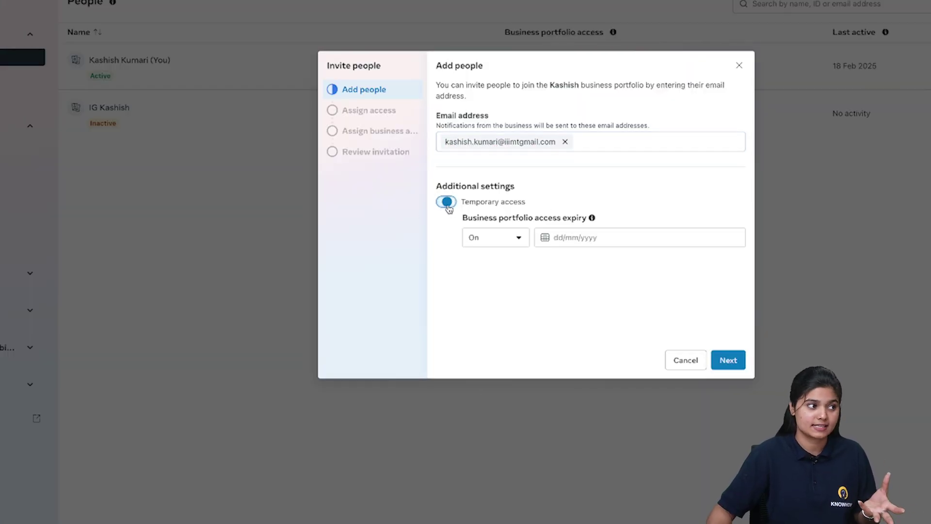
{"action": "left_click", "coordinate": [563, 237]}
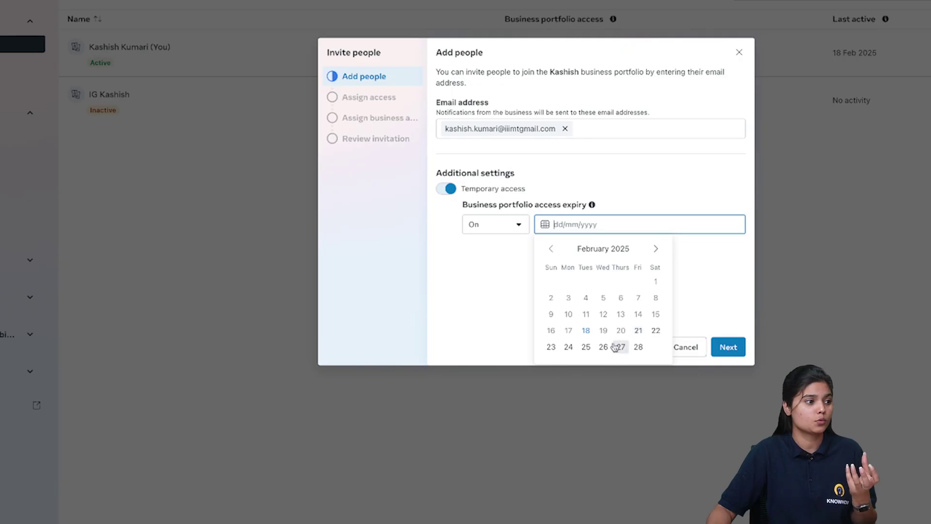
{"action": "left_click", "coordinate": [553, 348]}
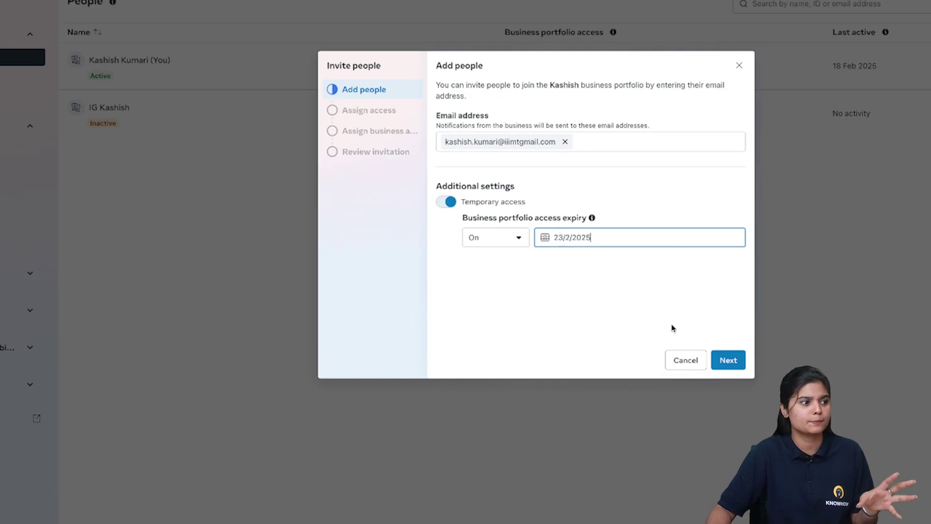
{"action": "left_click", "coordinate": [725, 361]}
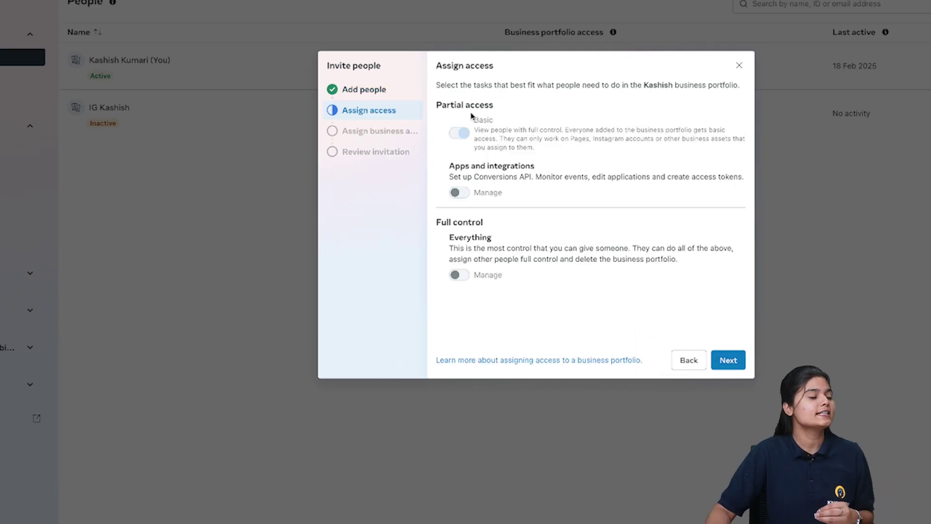
- Leave the invitee on Basic access only and tick the Make Habits Facebook Page as an asset
{"action": "left_click_drag", "start_coordinate": [475, 130], "coordinate": [547, 149]}
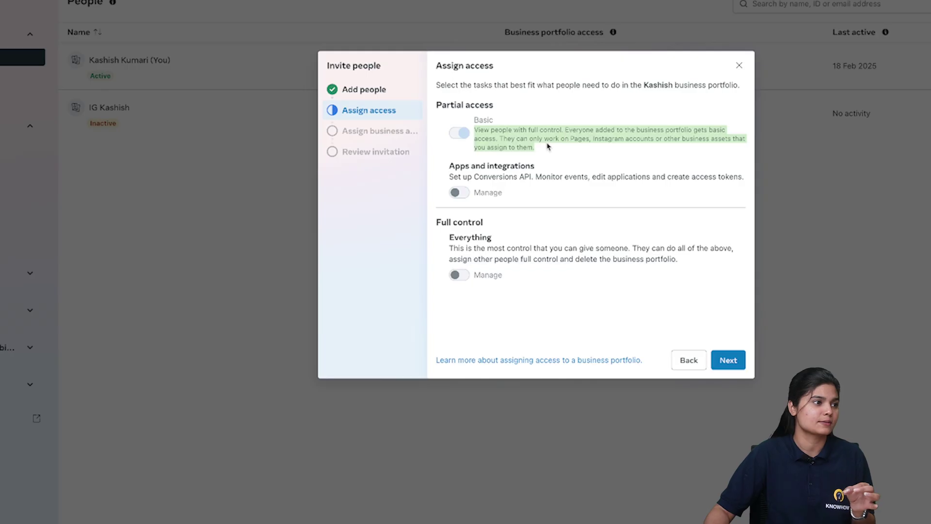
{"action": "left_click_drag", "start_coordinate": [506, 139], "coordinate": [672, 147]}
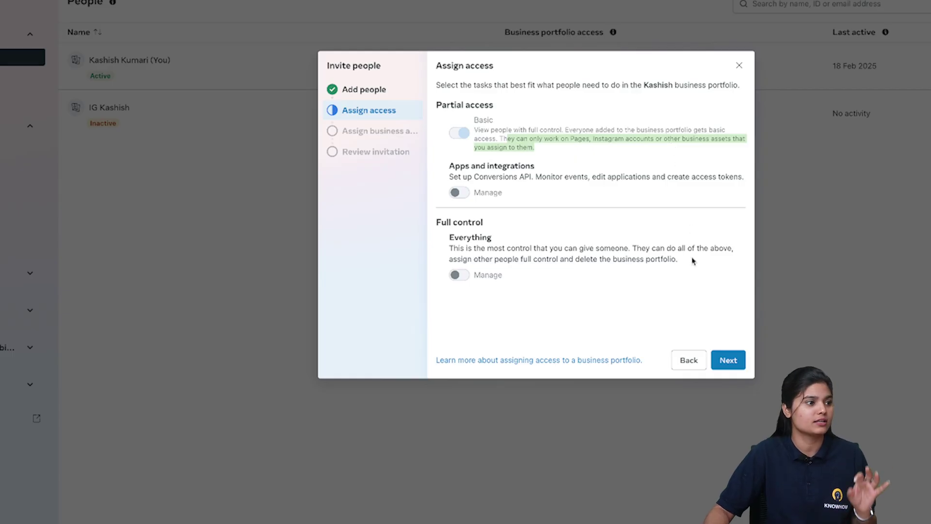
{"action": "left_click", "coordinate": [727, 360]}
{"action": "left_click", "coordinate": [571, 126]}
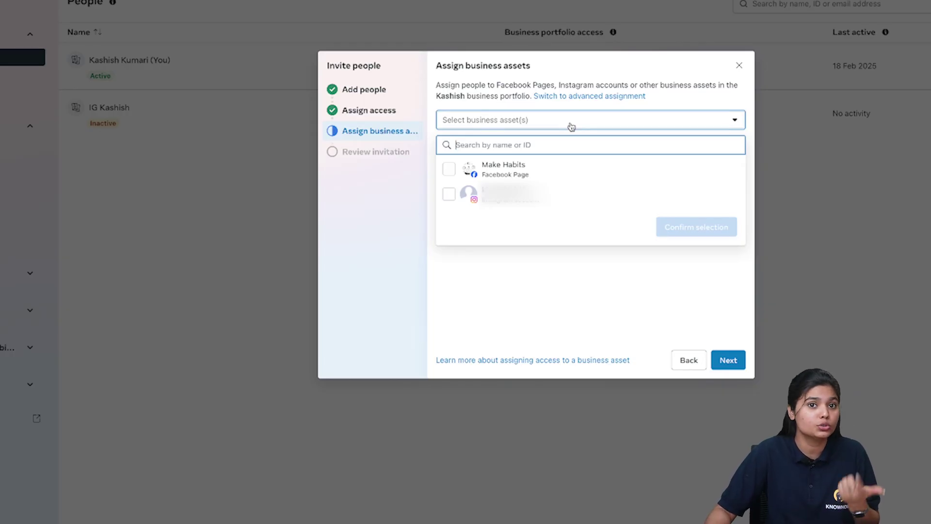
{"action": "left_click", "coordinate": [449, 169]}
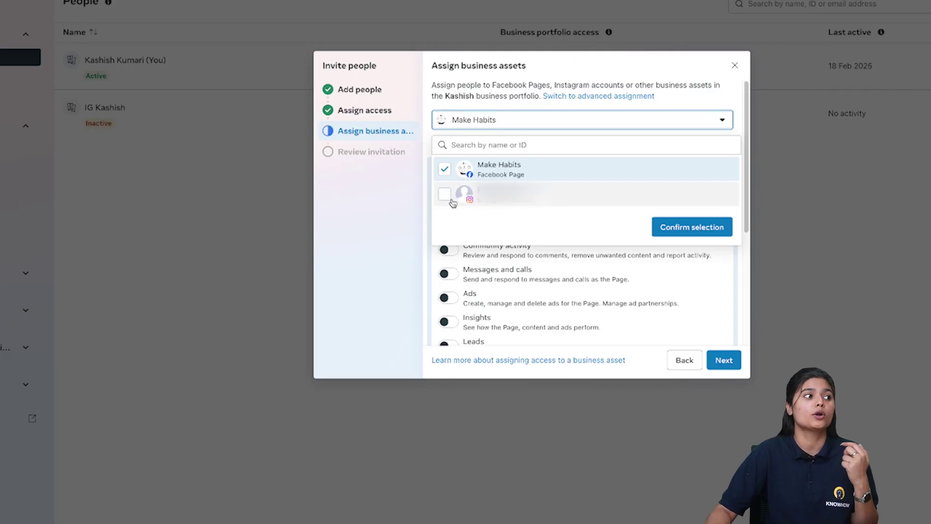
- Also tick the connected Instagram account as an asset, then close the Invite people wizard
{"action": "left_click", "coordinate": [444, 198]}
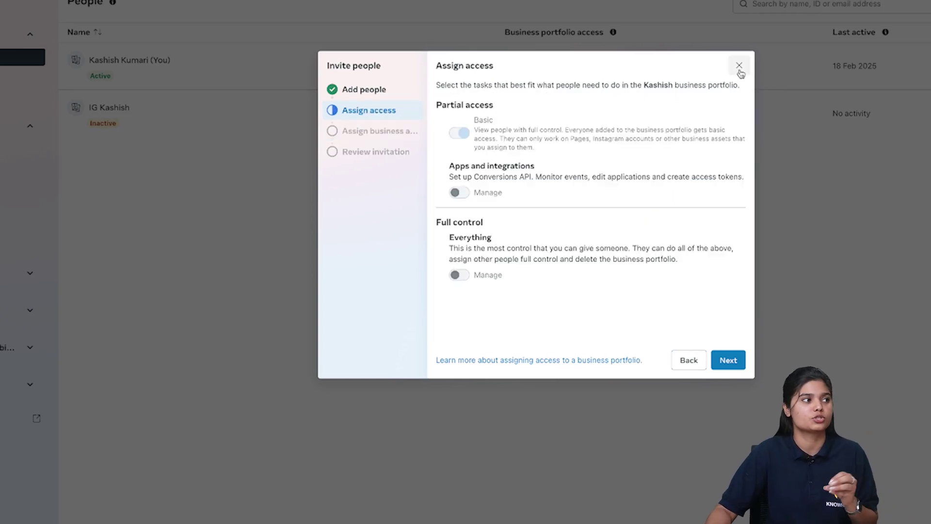
{"action": "left_click", "coordinate": [739, 70]}
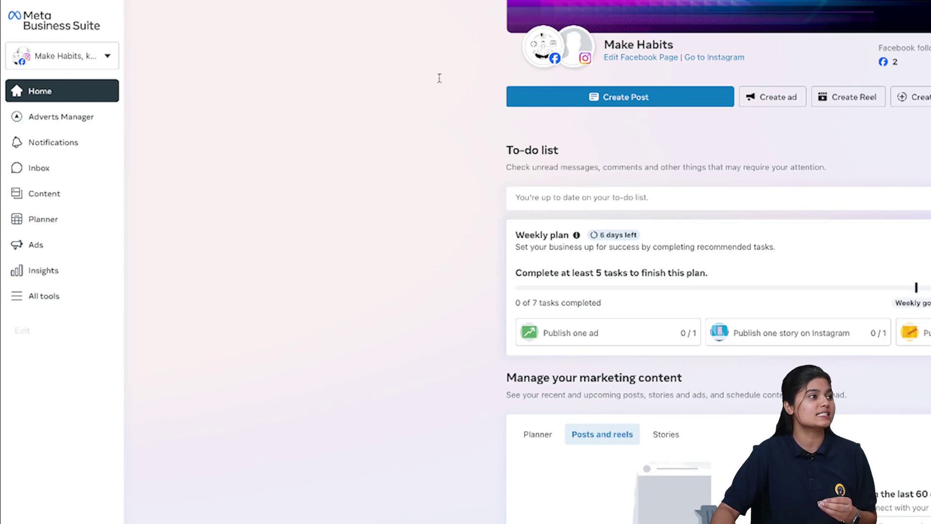
- Scroll through the Make Habits Home page, then go to the Inbox section
{"action": "scroll", "coordinate": [875, 160], "scroll_direction": "up", "scroll_amount": 4}
{"action": "mouse_move", "coordinate": [515, 163]}
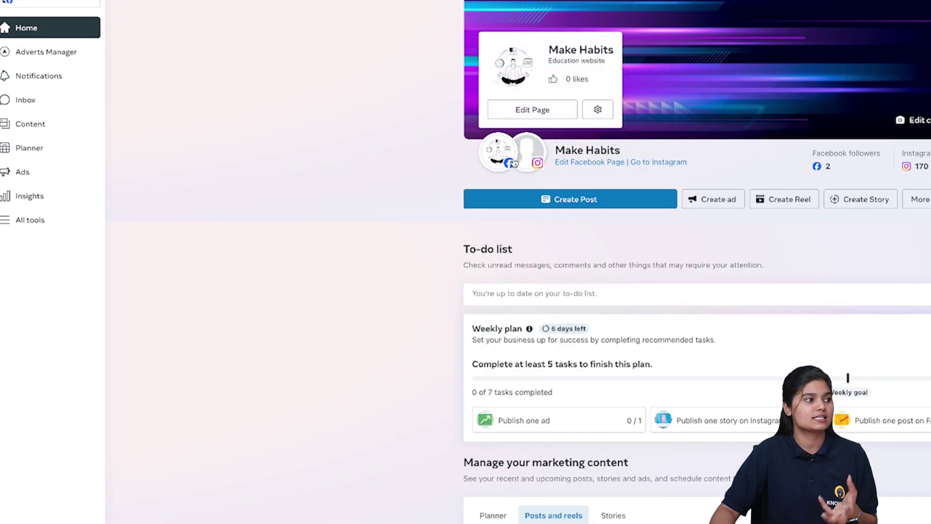
{"action": "scroll", "coordinate": [625, 245], "scroll_direction": "down", "scroll_amount": 1}
{"action": "scroll", "coordinate": [625, 245], "scroll_direction": "down", "scroll_amount": 3}
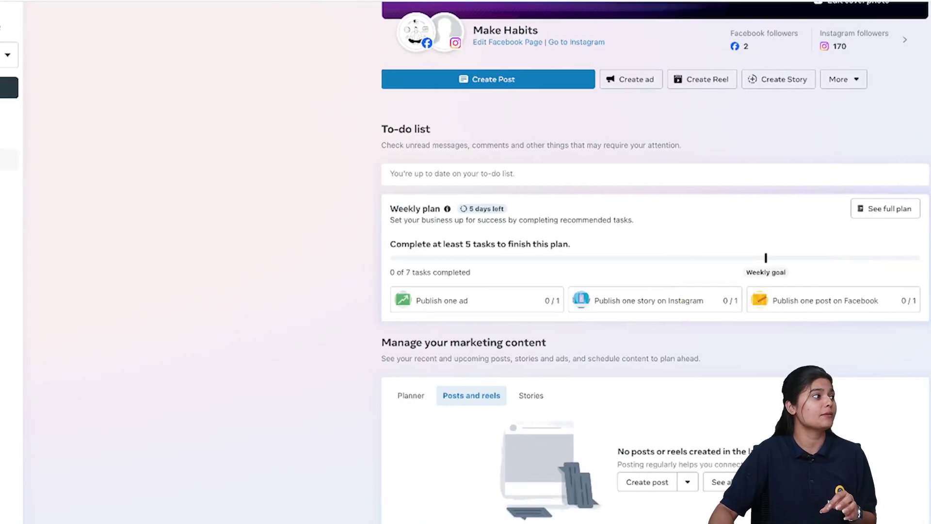
{"action": "left_click", "coordinate": [26, 161]}
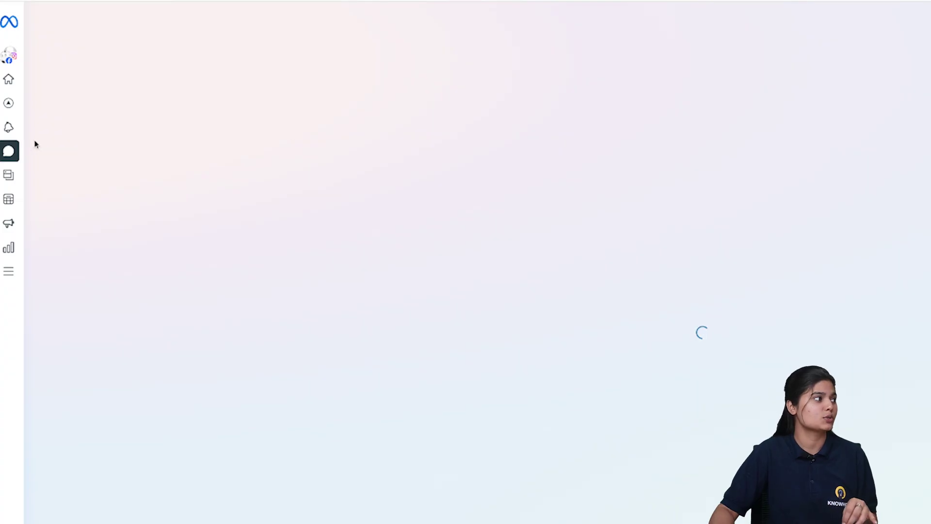
- Check the empty Facebook comments tab, then switch to Instagram comments in the Inbox
{"action": "mouse_move", "coordinate": [9, 159]}
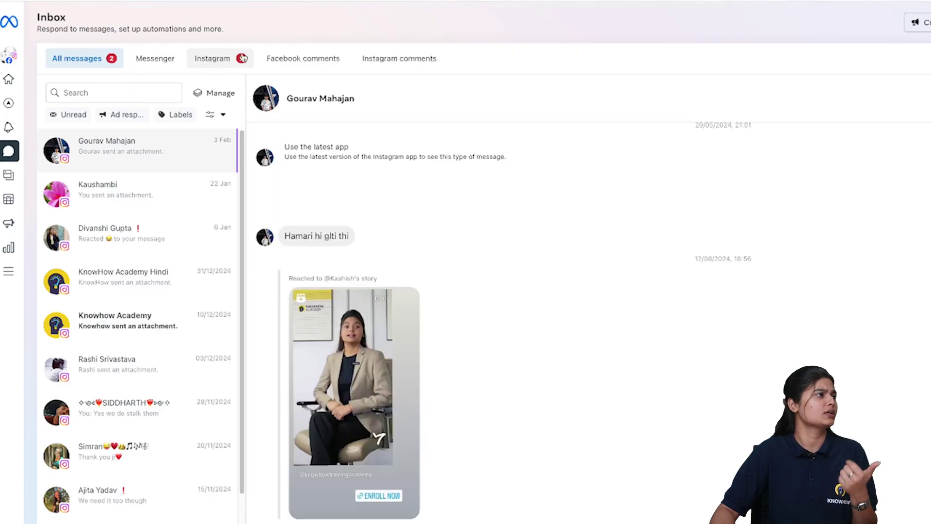
{"action": "left_click", "coordinate": [296, 60]}
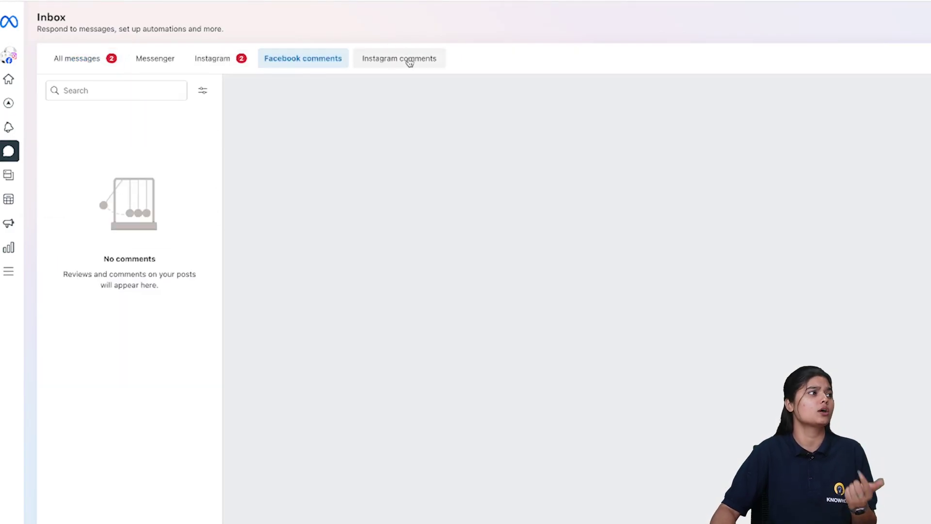
{"action": "left_click", "coordinate": [409, 61]}
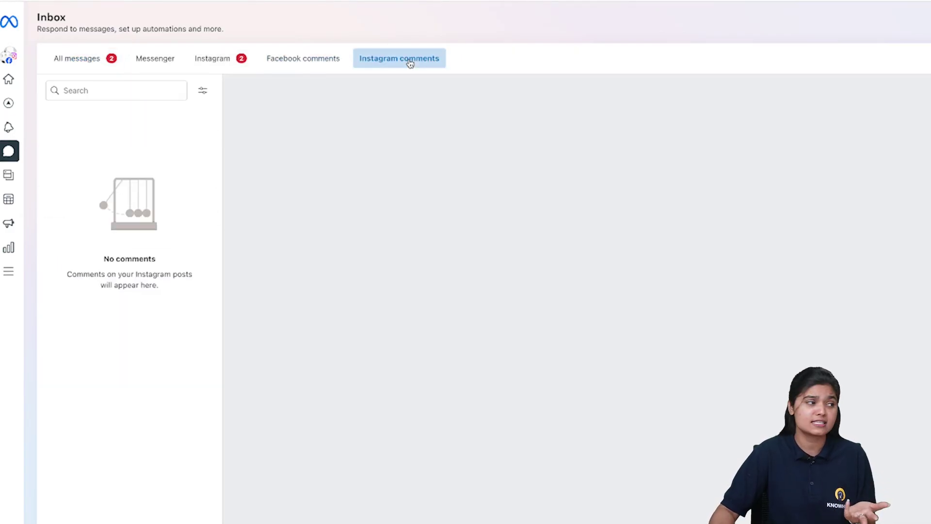